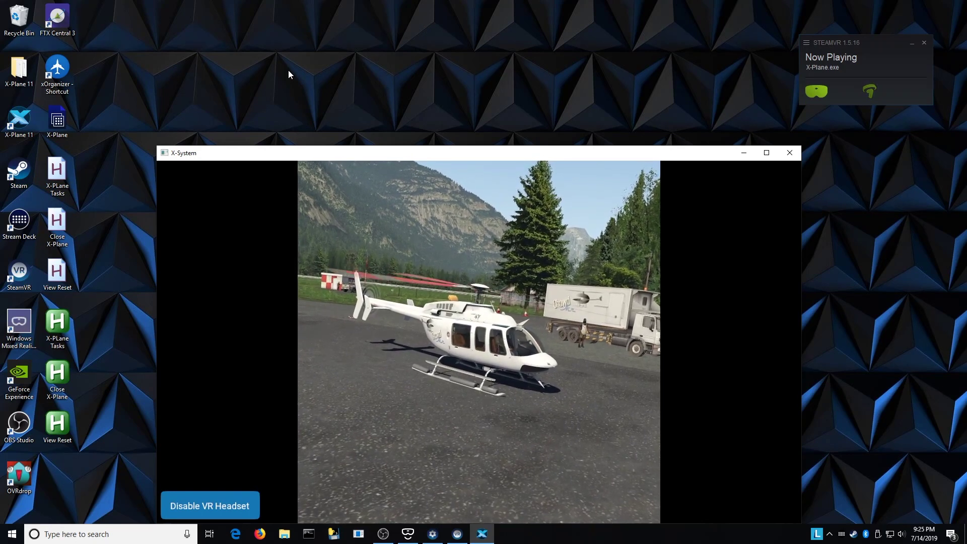
# - Browse to X-Plane 11 > Resources > plugins to find the ExtPlane folder, then close the window
pyautogui.doubleClick(19, 68)
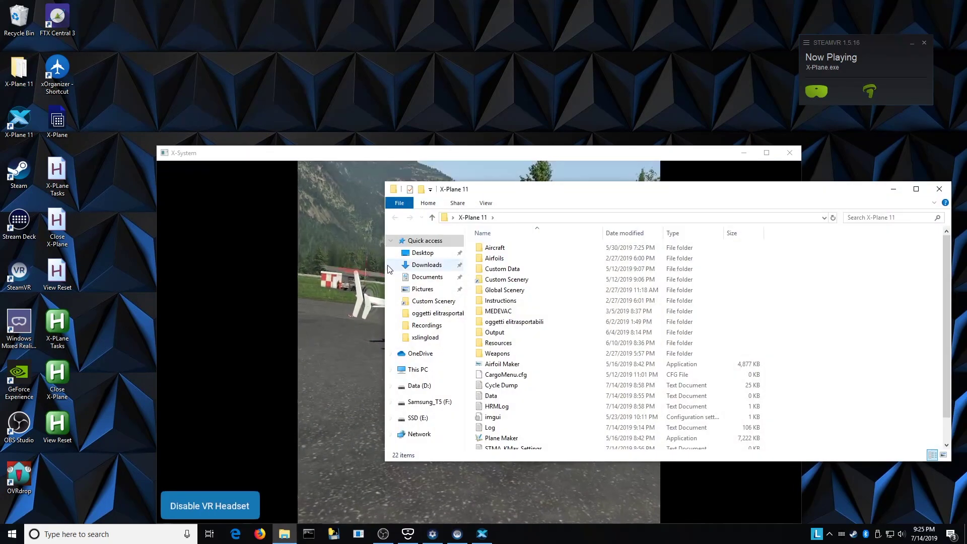
pyautogui.click(487, 346)
pyautogui.doubleClick(487, 346)
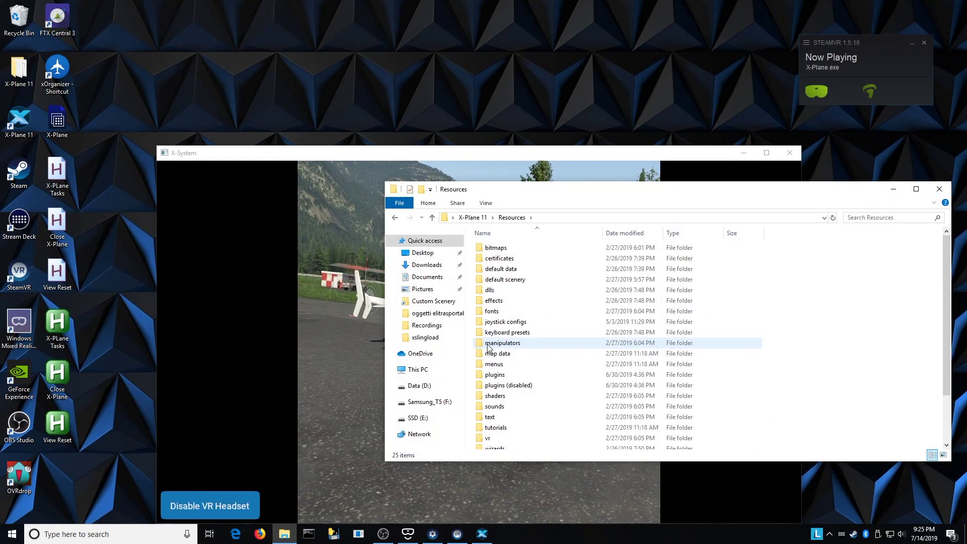
pyautogui.doubleClick(504, 379)
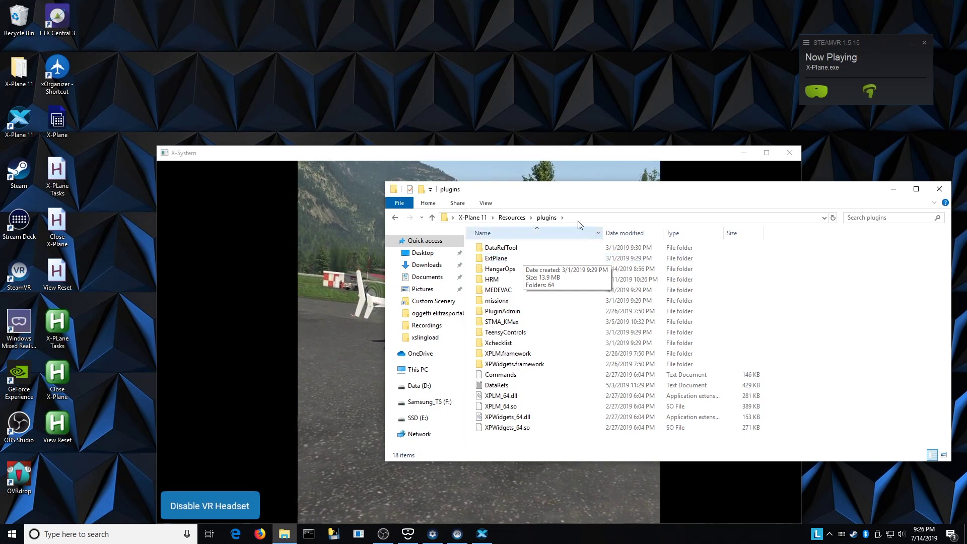
pyautogui.click(939, 190)
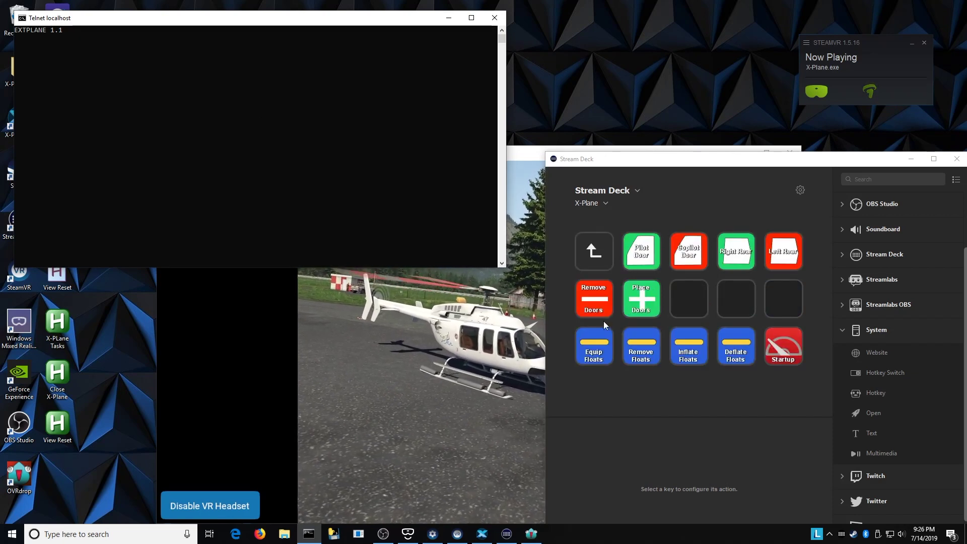
# - Show the Remove Doors key's text and scroll through its sub and set Equip door commands
pyautogui.click(586, 299)
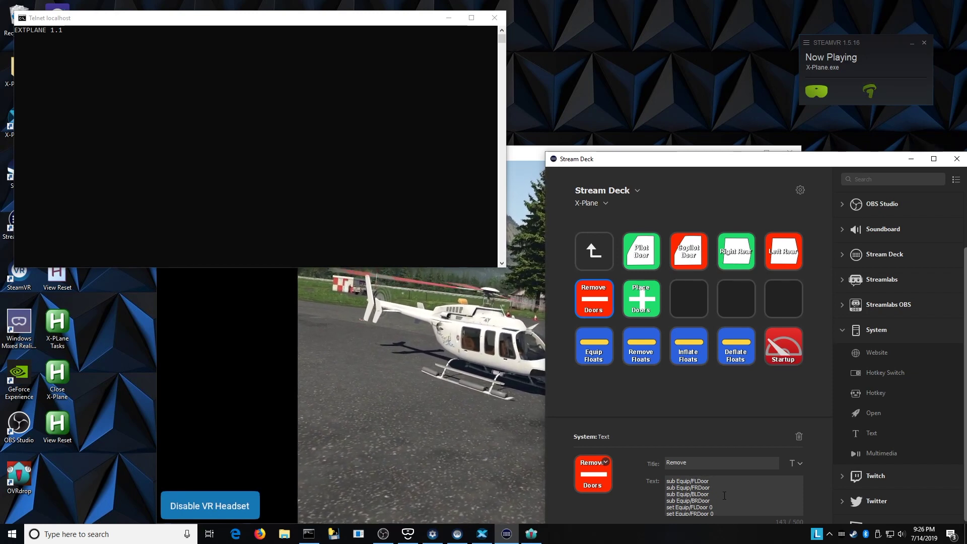
pyautogui.scroll(-1, 725, 496)
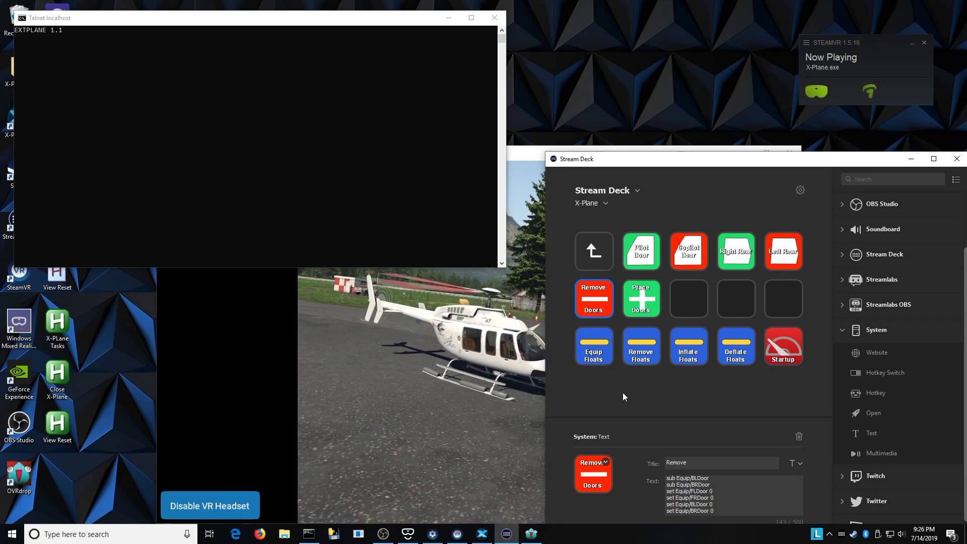
# - Send Remove Doors then Place Doors, setting all four Equip doors to 0 and back to 1
pyautogui.click(402, 188)
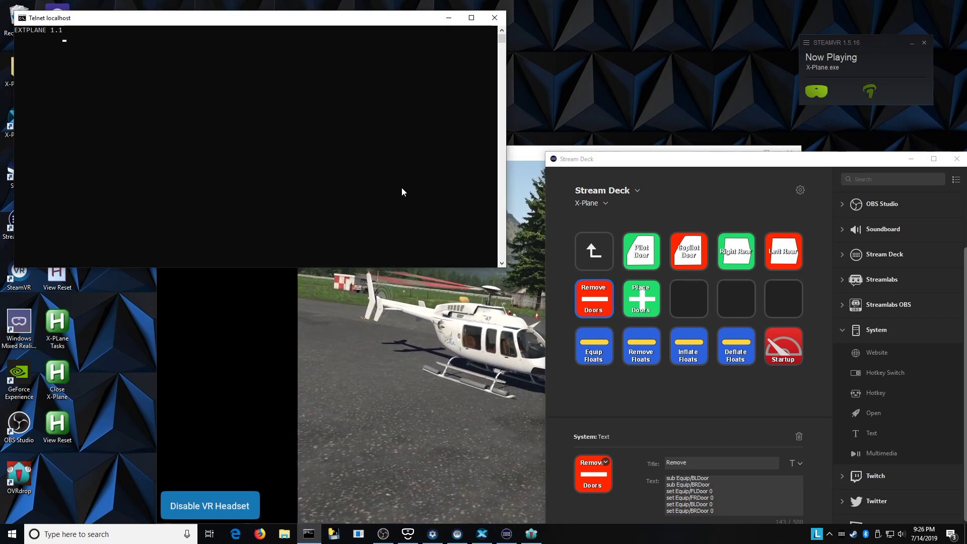
pyautogui.write('sub Equip/FLDoor sub Equip/FRDoor sub Equip/BLDoor sub Equip/BRDoor set Equip/FLDoor 0 set Equip/FRDoor 0 set Equip/BLDoor 0 set Equip/BRDoor 0')
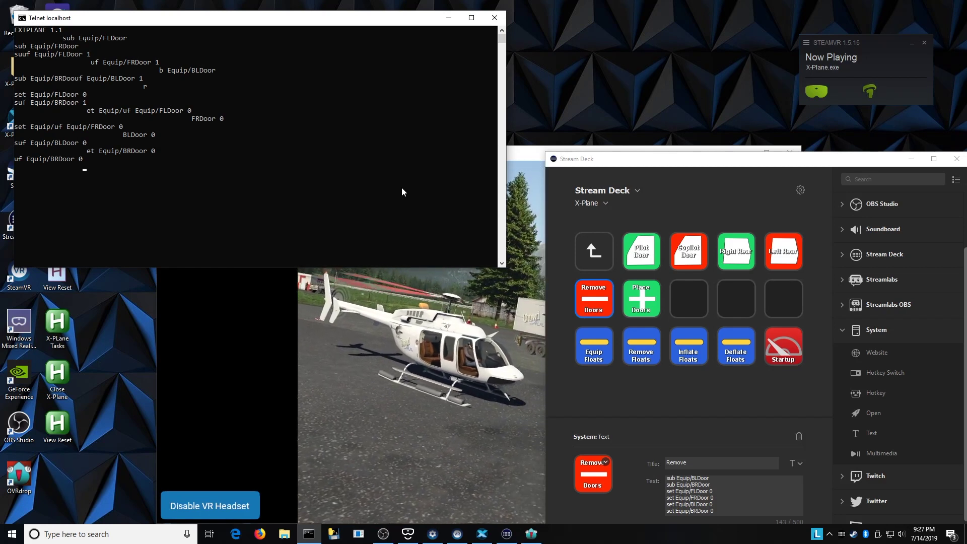
pyautogui.write('sub Equip/FLDoor')
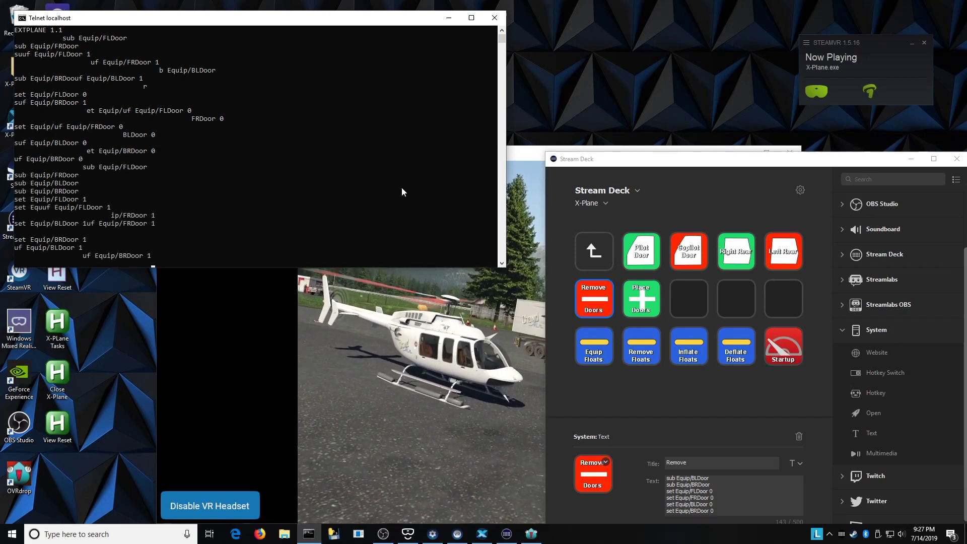
pyautogui.write(' sub Equip/FRDoor sub Equip/BLDoor sub Equip/BRDoor set Equip/FLDoor 1 set Equip/FRDoor 1 set Equip/BLDoor 1 set Equip/BRDoor 1 cmd once sim/operation/slider_02 ')
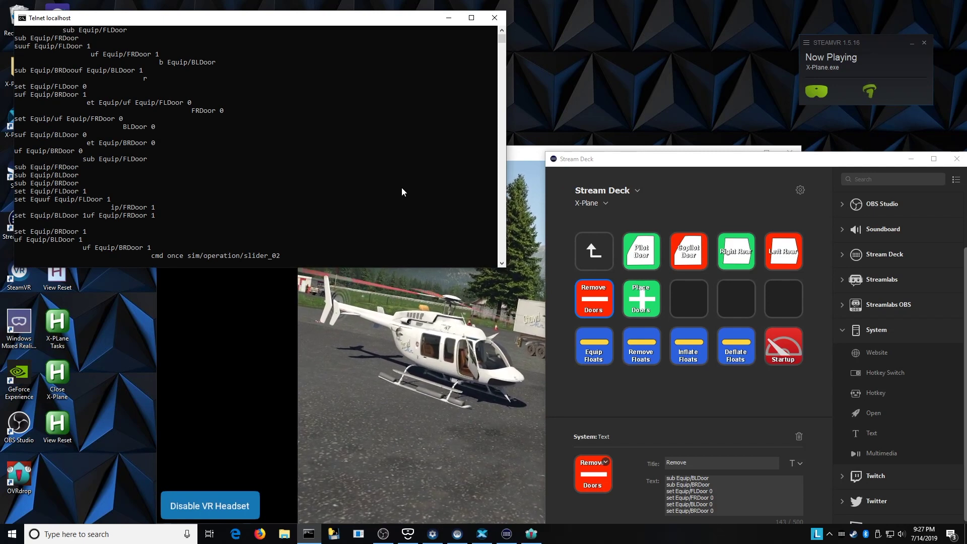
pyautogui.write('cmd once sim/operation/slider_02')
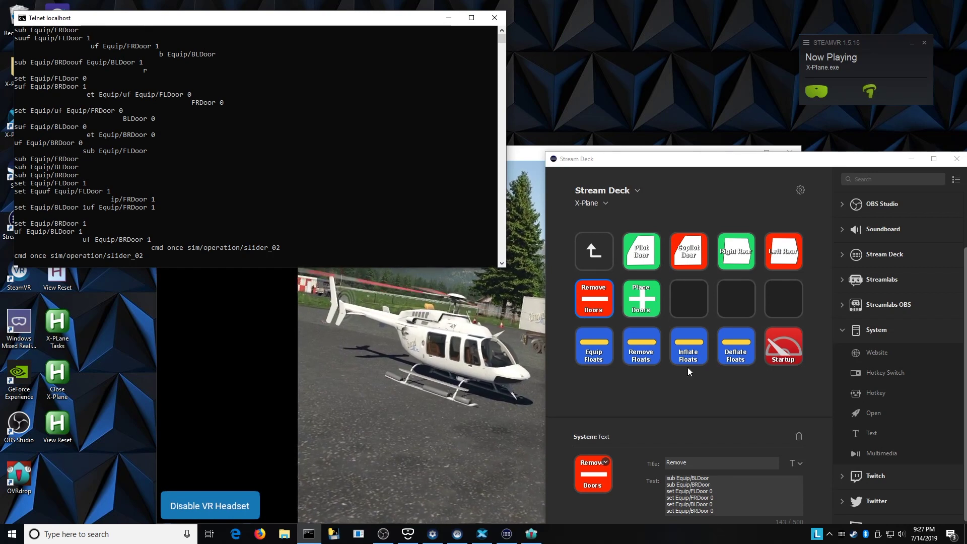
# - Check the Pilot Door command, then toggle the pilot door twice with cmd once sim/operation/slider_02
pyautogui.click(647, 254)
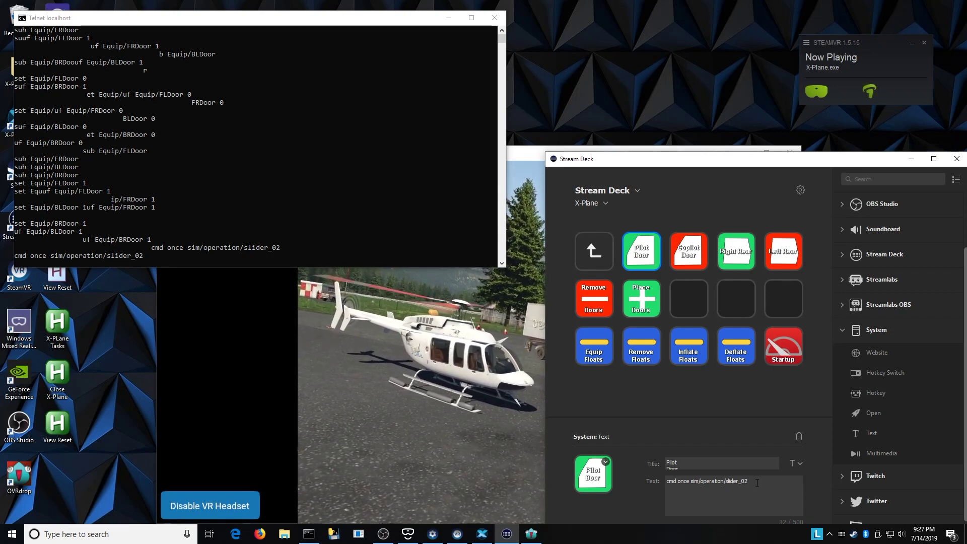
pyautogui.click(447, 212)
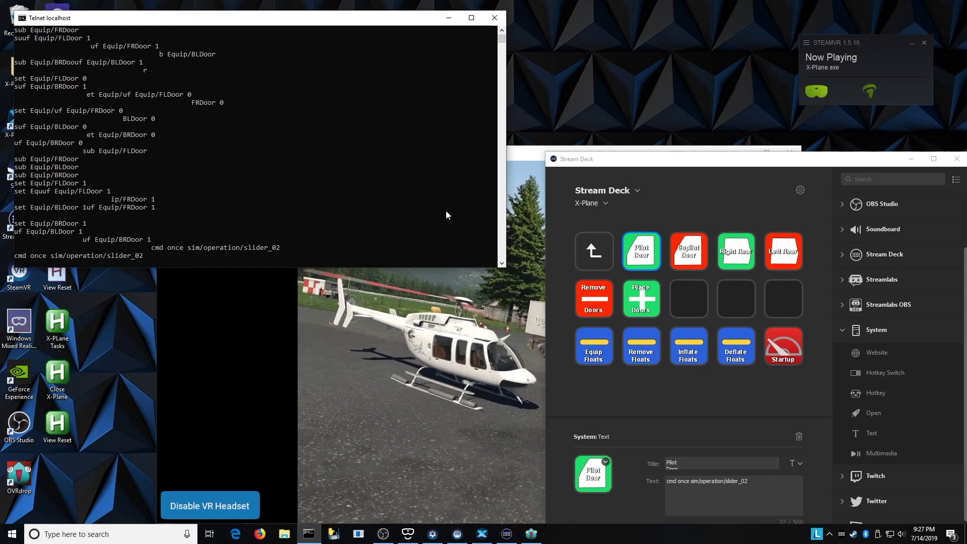
pyautogui.write('cmd once sim/operation/slider_02')
pyautogui.press('Return')
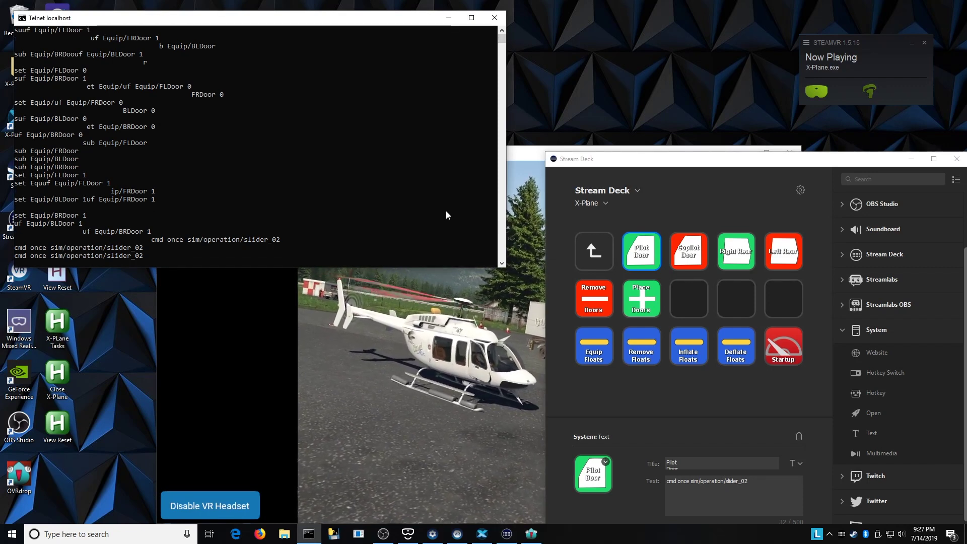
pyautogui.write('cmd once sim/operation/slider_02')
pyautogui.press('Return')
# - Toggle the copilot door twice with cmd once sim/operation/slider_03
pyautogui.write('cmd once sim/operation/slider_03')
pyautogui.press('Return')
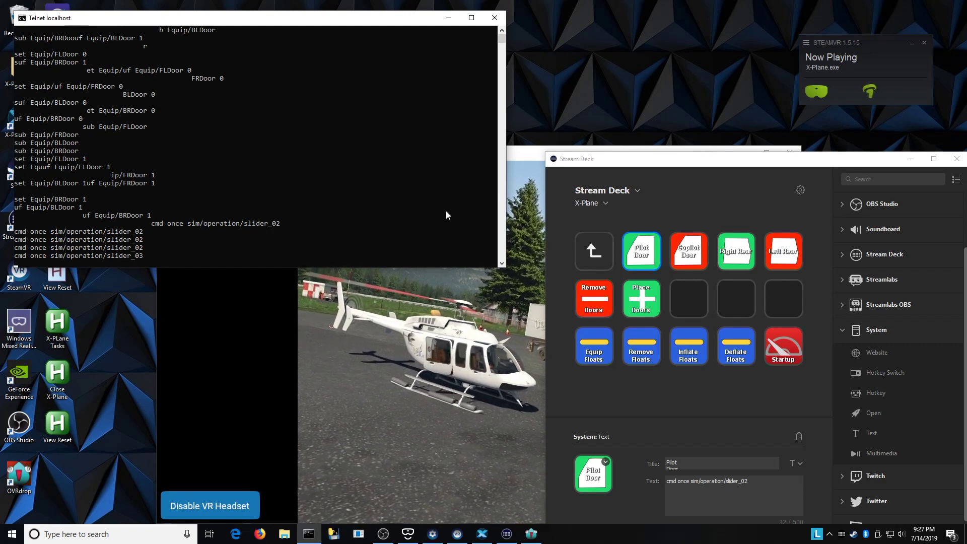
pyautogui.write('cmd once sim/operation/slider_03')
pyautogui.press('Return')
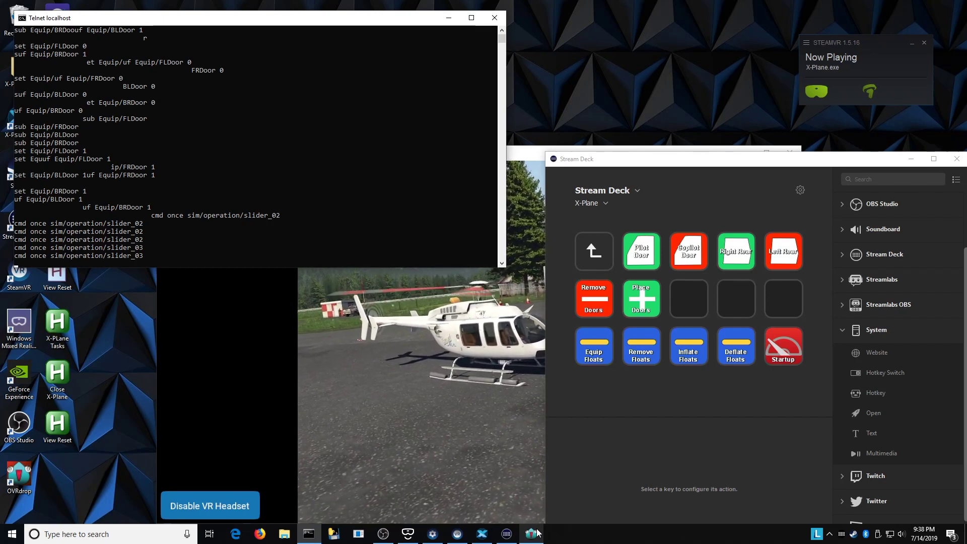
pyautogui.click(530, 534)
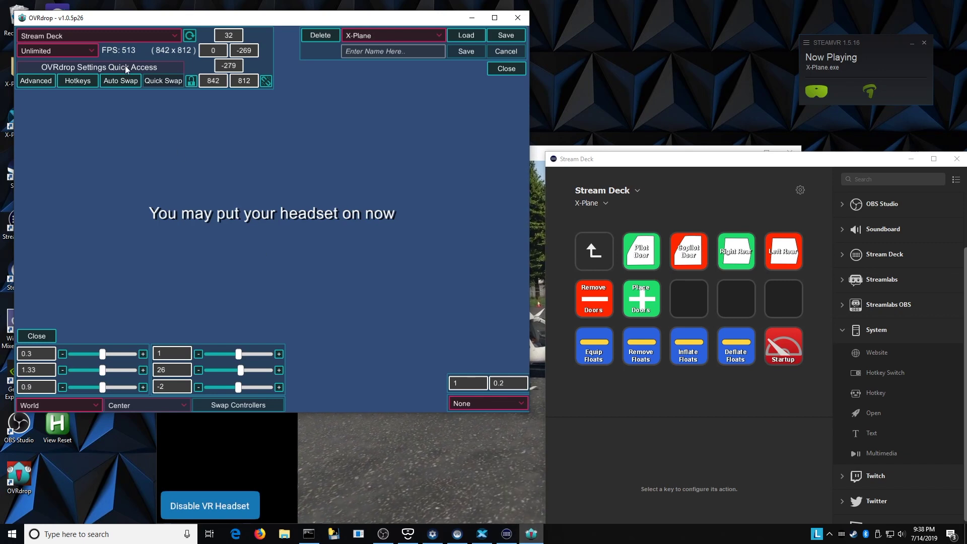
# - Keep Stream Deck as OVRdrop's mirrored source and close the source list
pyautogui.click(120, 39)
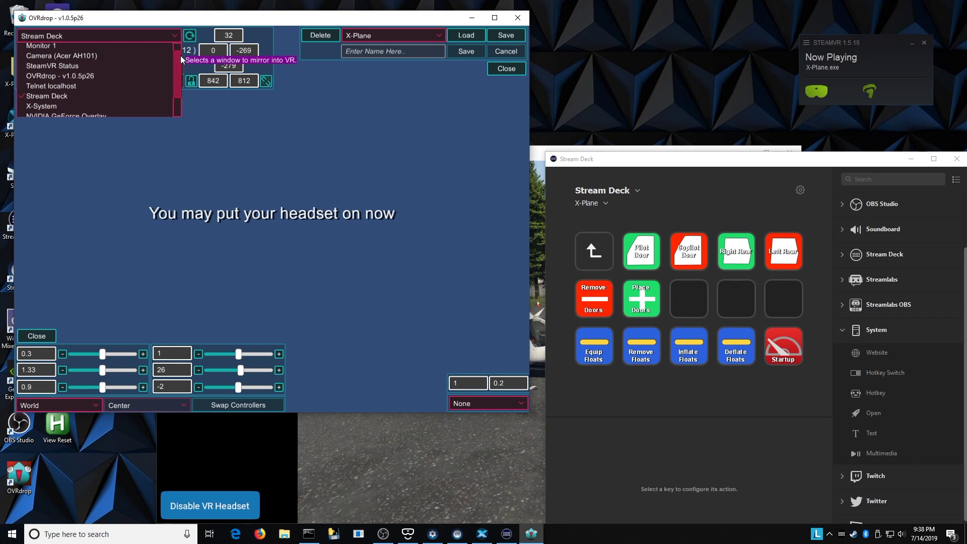
pyautogui.moveTo(180, 55); pyautogui.dragTo(162, 68)
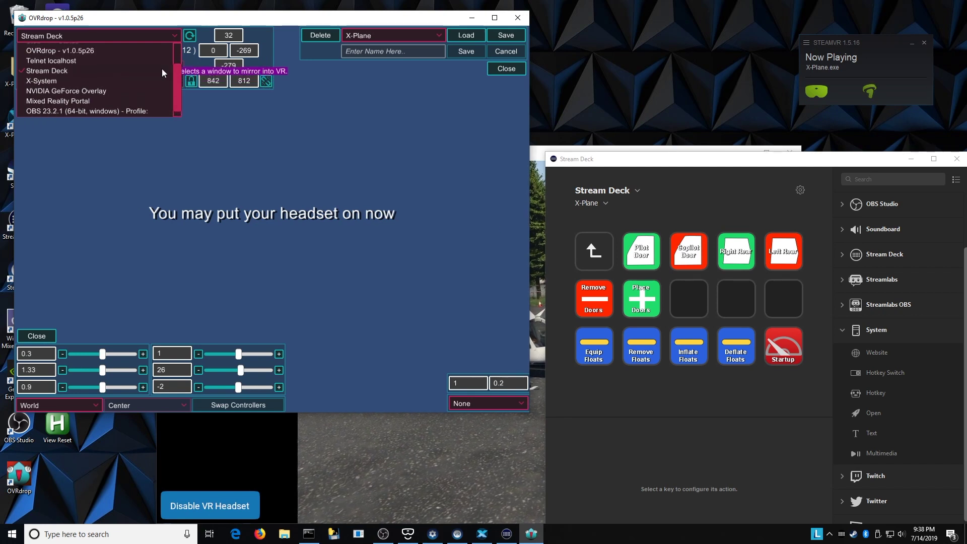
pyautogui.click(67, 72)
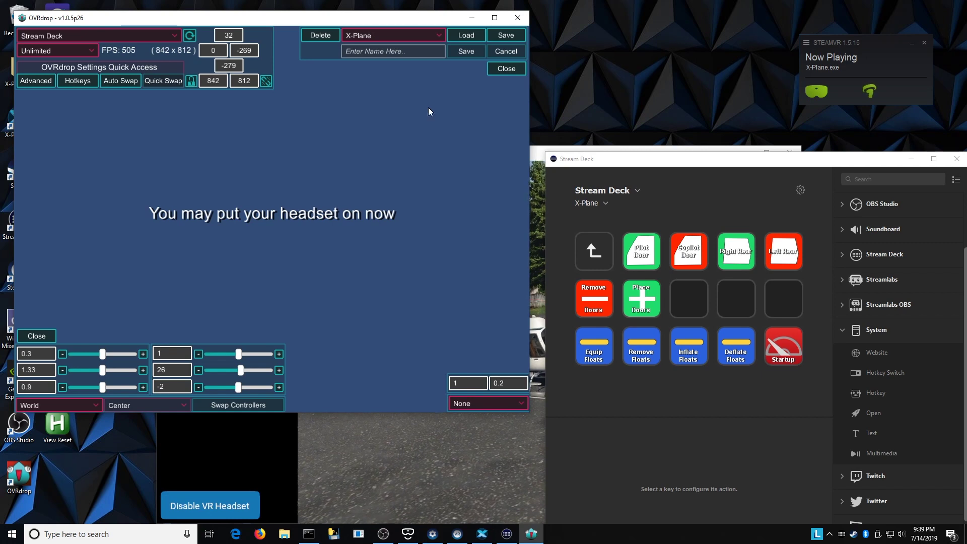
pyautogui.click(648, 166)
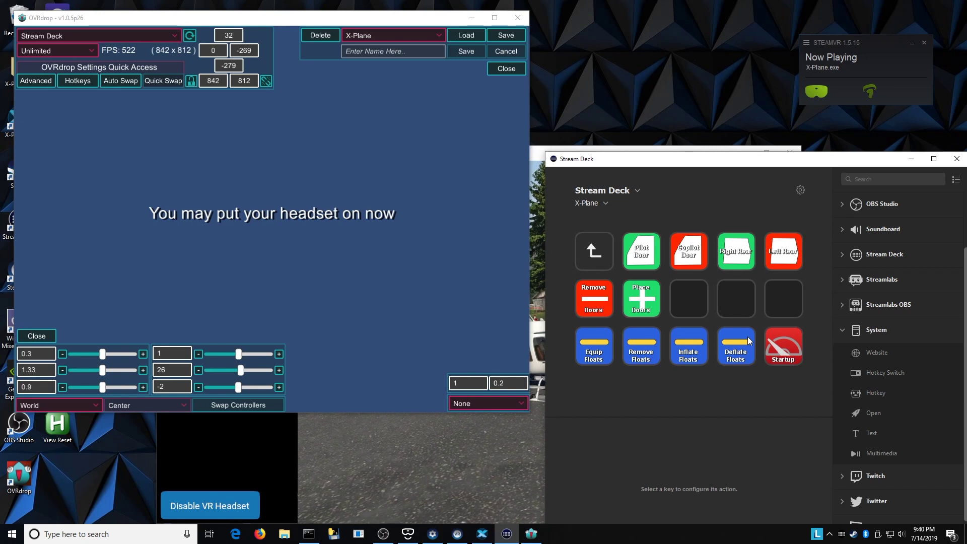
pyautogui.click(515, 451)
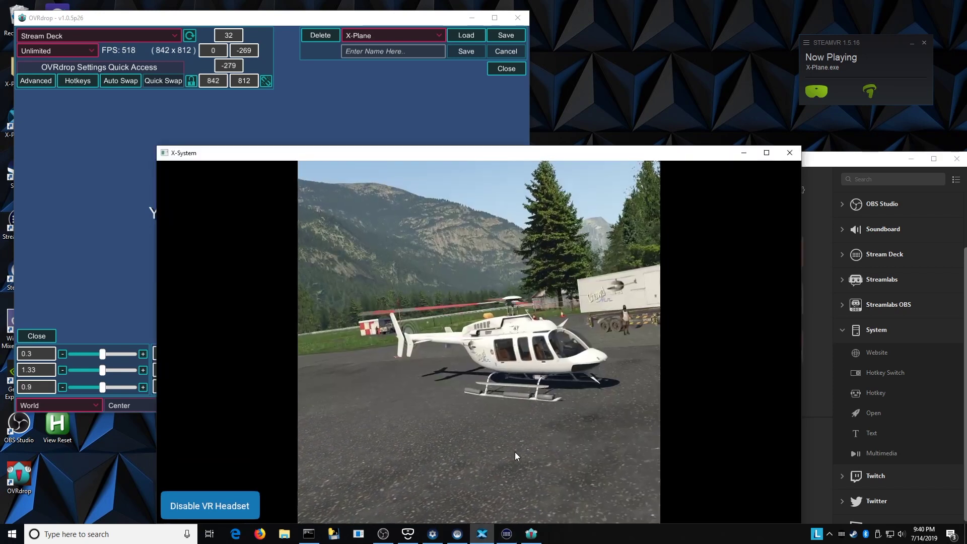
pyautogui.hotkey('alt', 'Tab')
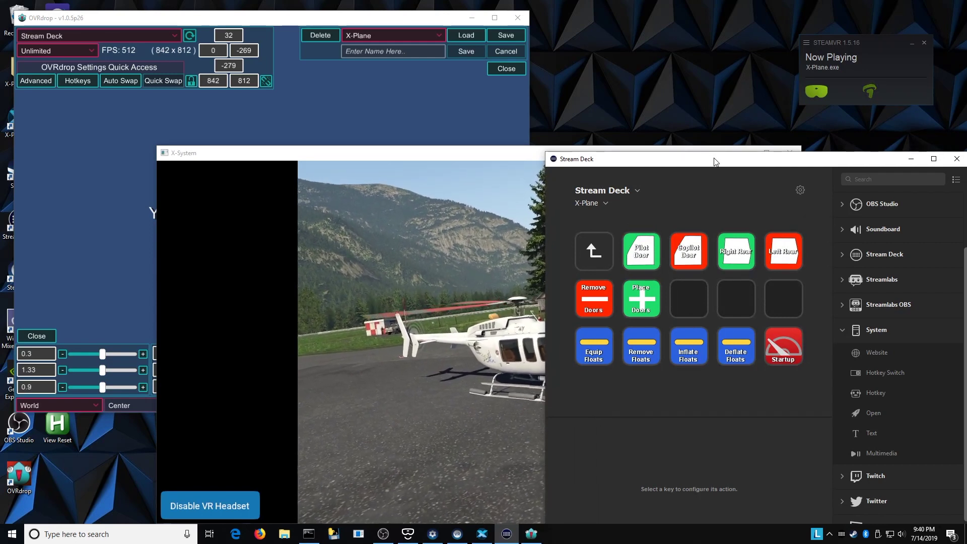
pyautogui.click(486, 123)
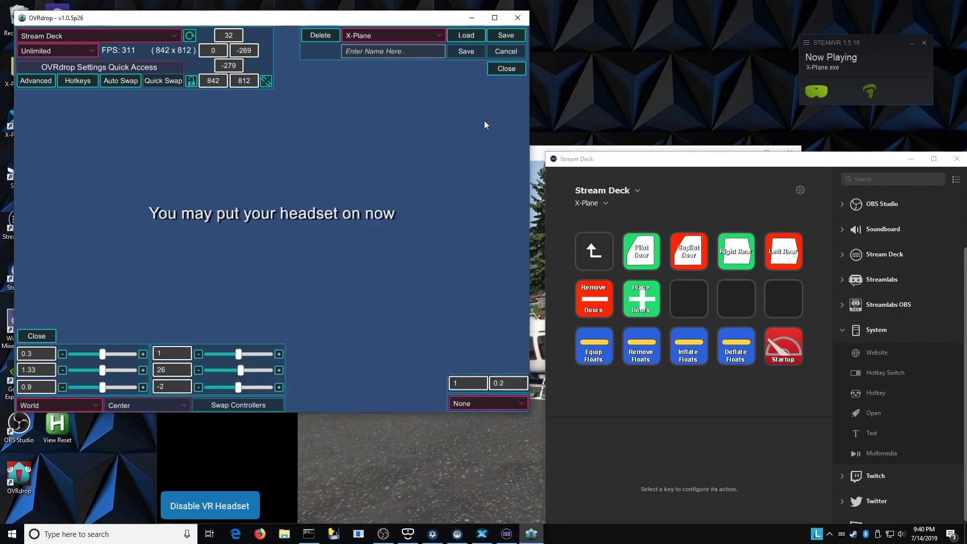
# - Minimise OVRdrop and bring forward the localhost Telnet session showing EXTPLANE 1.1
pyautogui.click(474, 20)
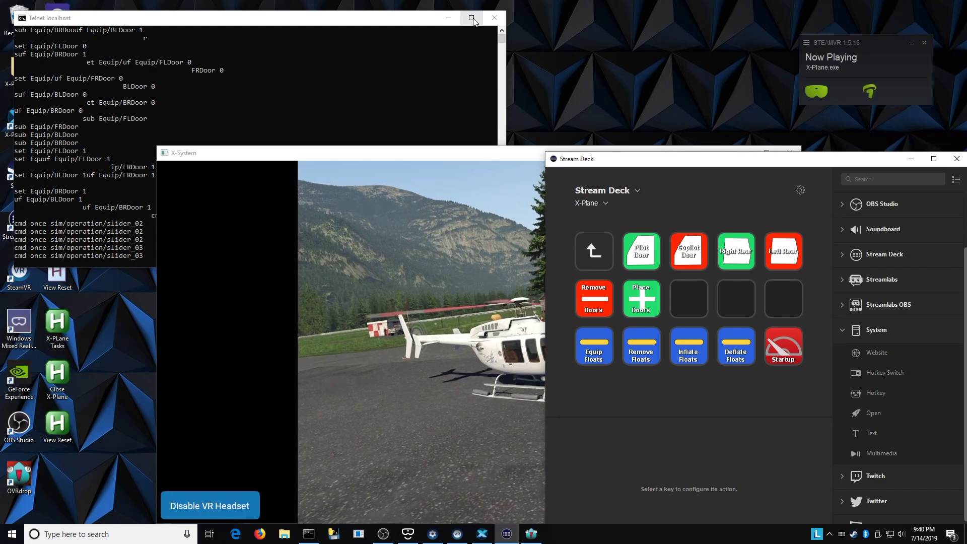
pyautogui.click(383, 50)
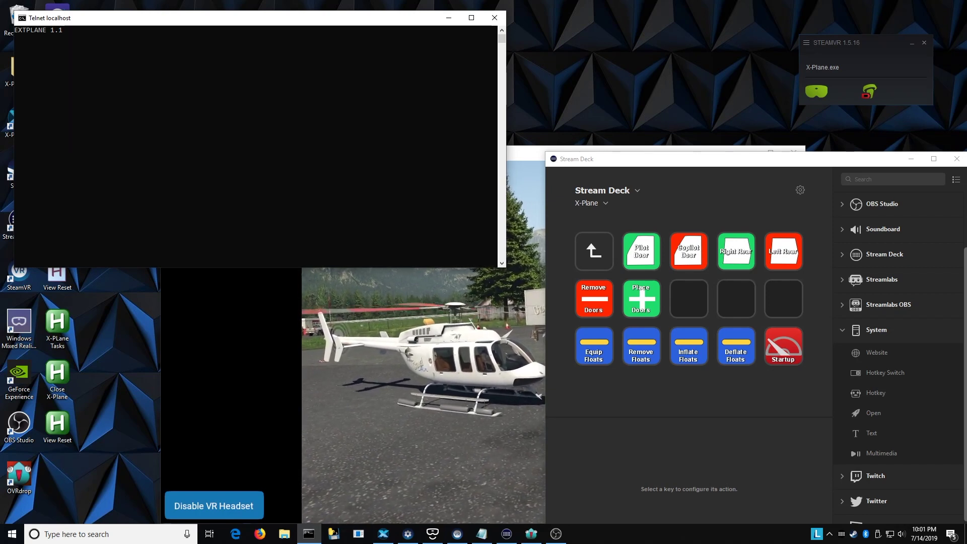
pyautogui.click(607, 162)
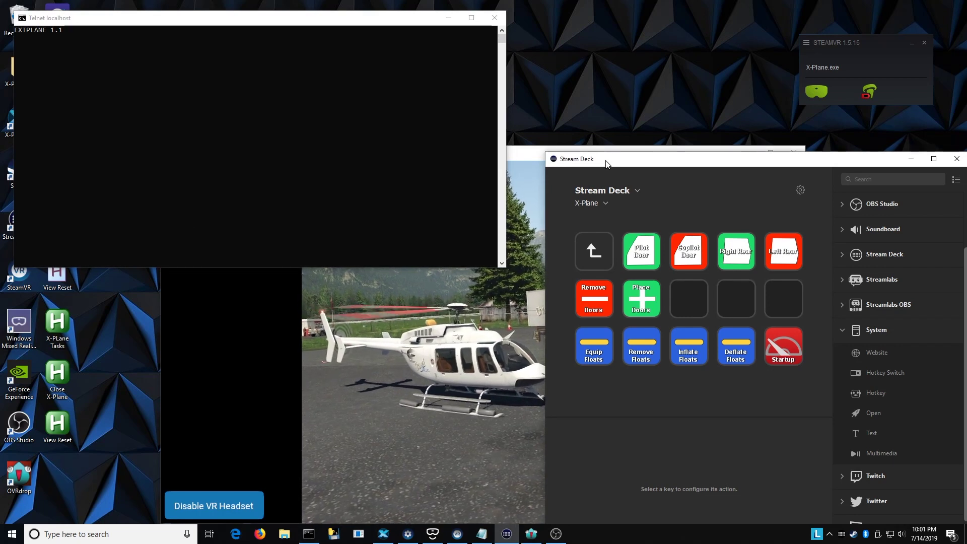
pyautogui.click(340, 100)
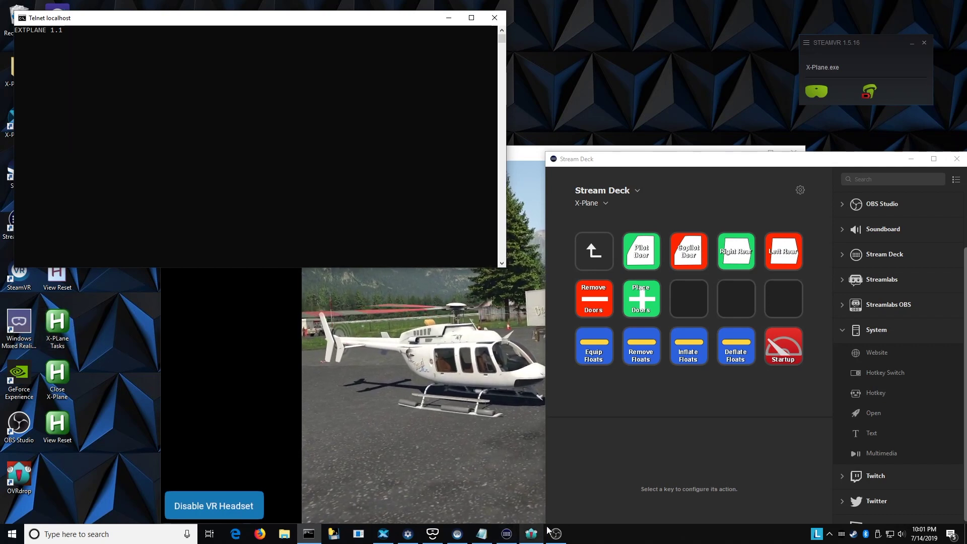
# - Review the X-Plane Tasks script ending in telnet localhost 51000, then close Notepad
pyautogui.click(482, 535)
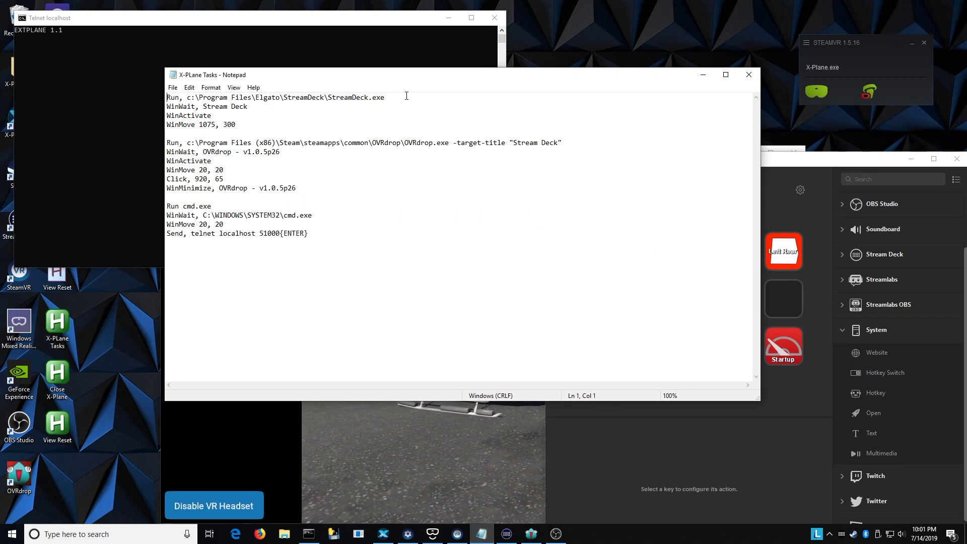
pyautogui.click(790, 174)
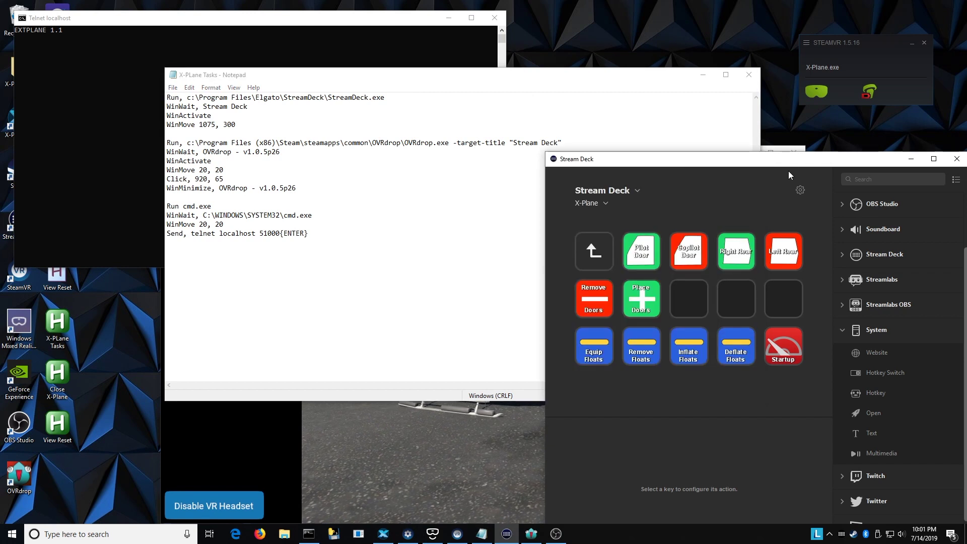
pyautogui.click(258, 117)
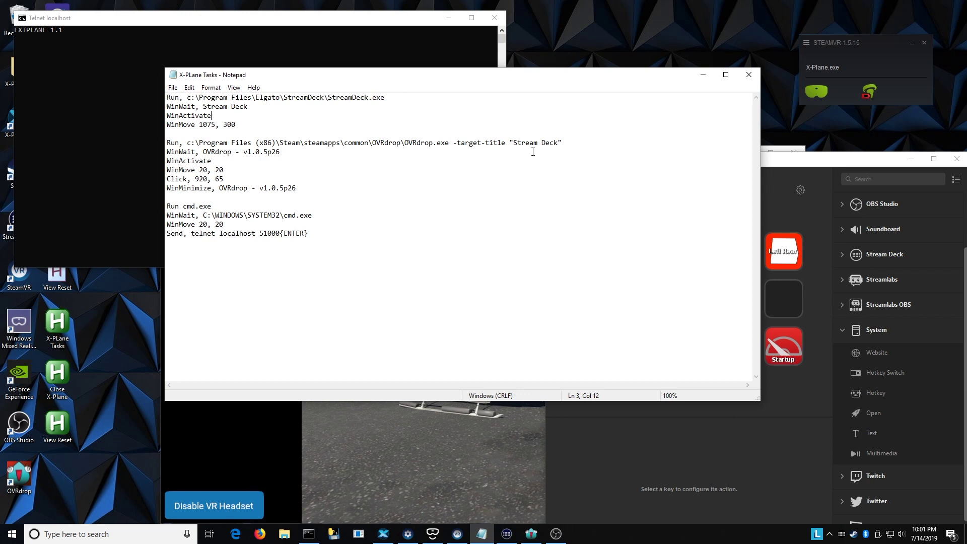
pyautogui.click(772, 171)
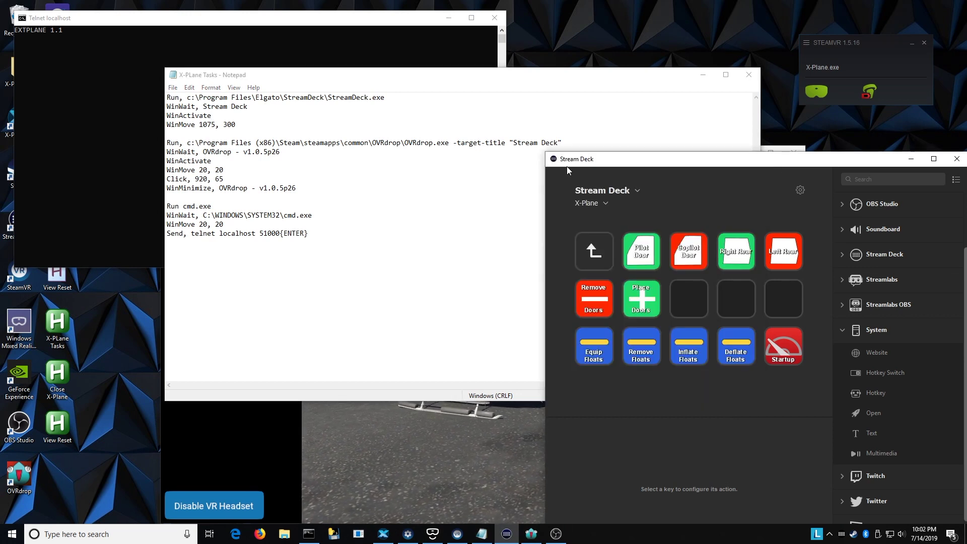
pyautogui.click(295, 129)
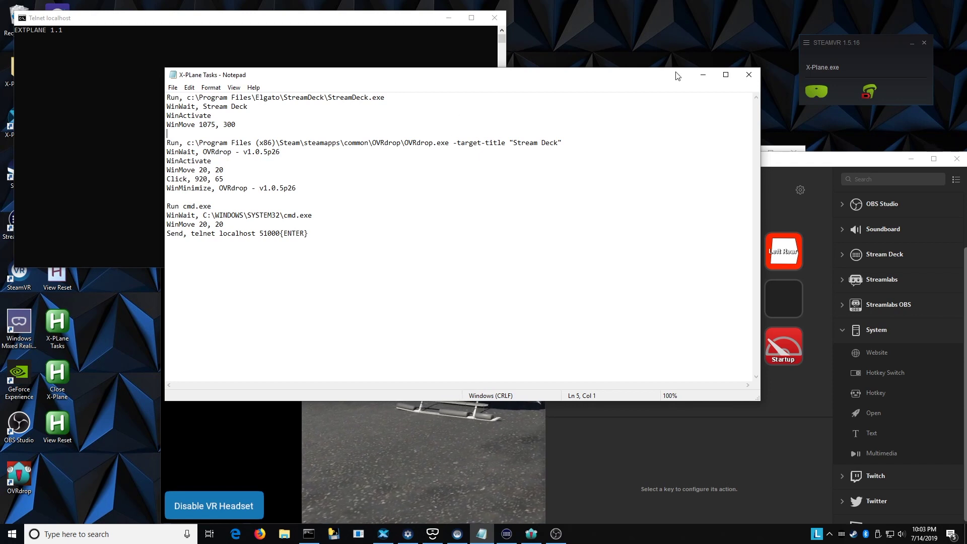
pyautogui.click(749, 75)
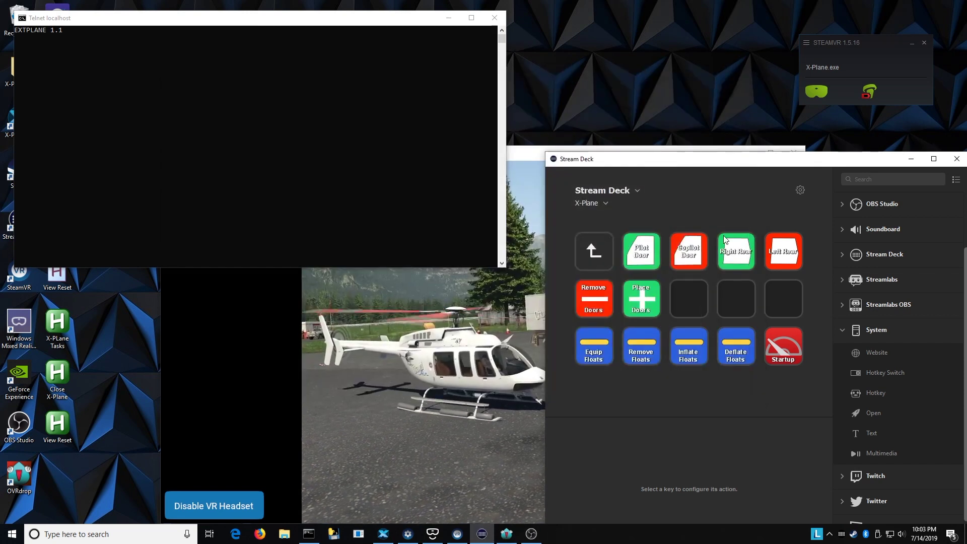